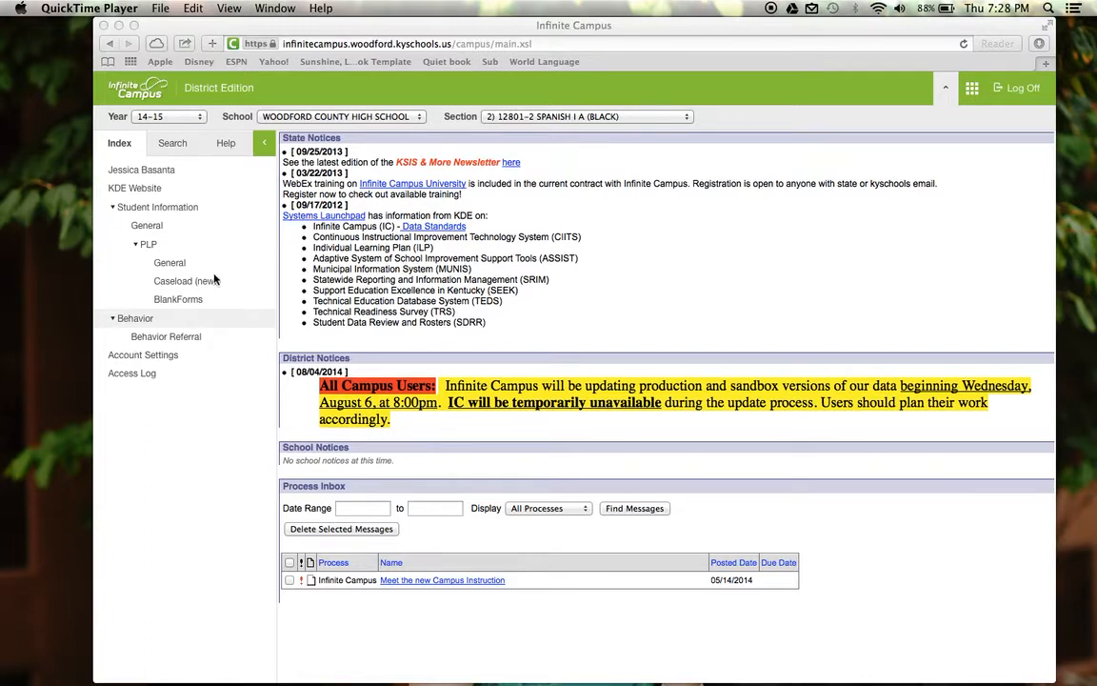
# Switch to Campus Instruction Beta and open its Grade Book.
pyautogui.click(974, 93)
pyautogui.click(973, 93)
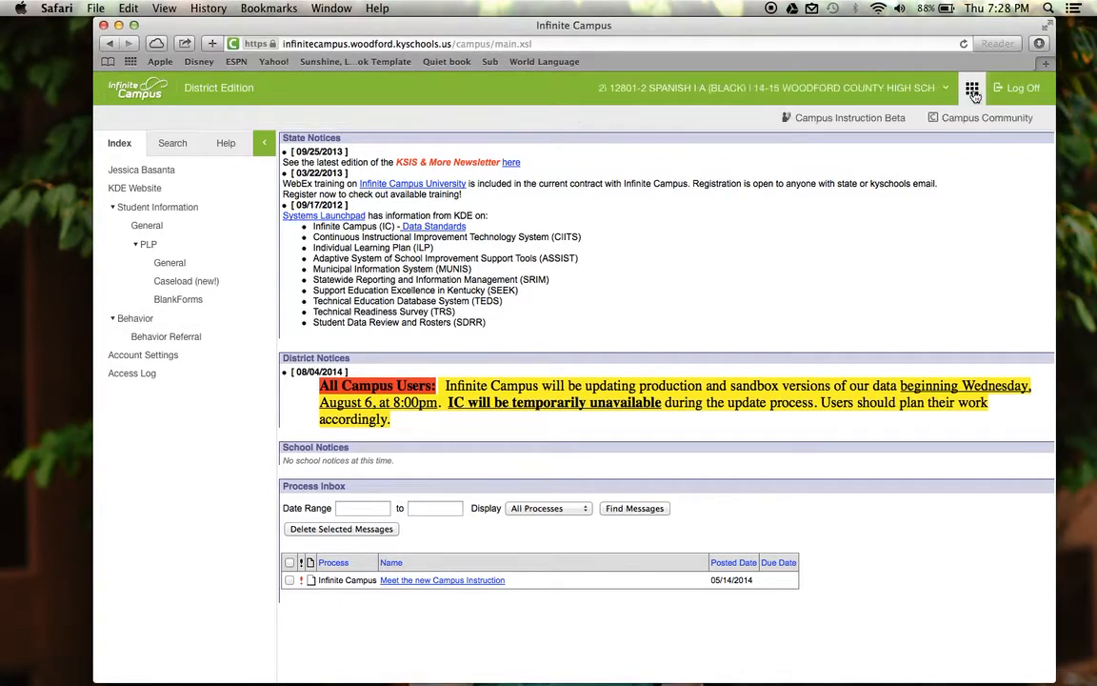
pyautogui.click(849, 120)
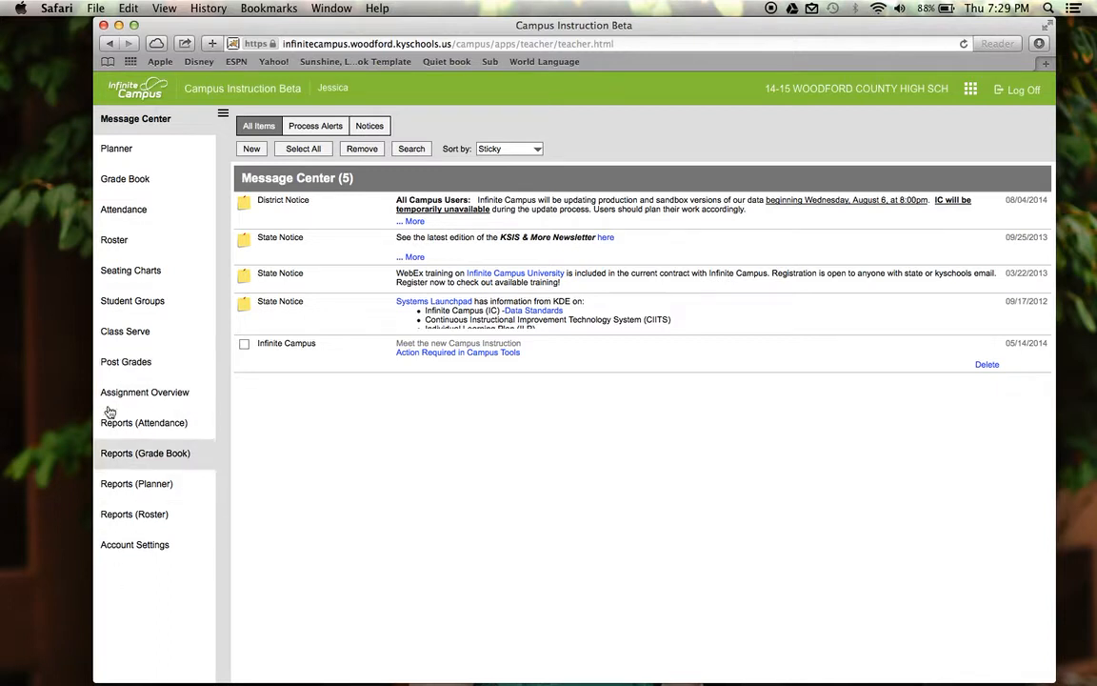
pyautogui.click(136, 186)
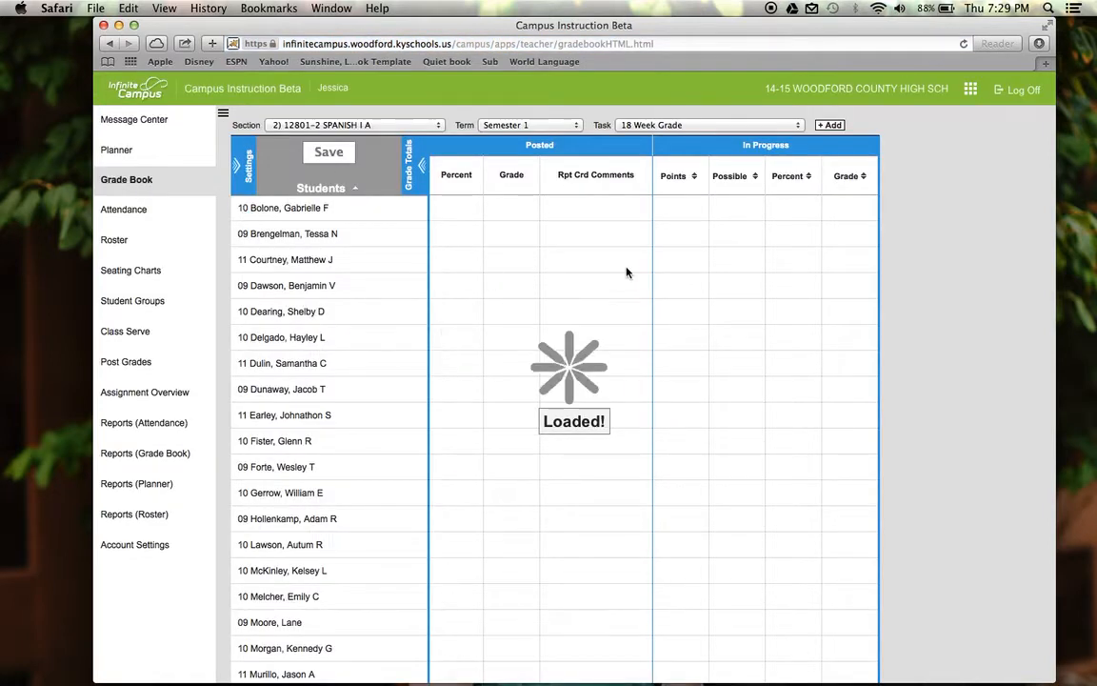
# Create a new grade book category named Assessments with a weight of 70.
pyautogui.click(246, 168)
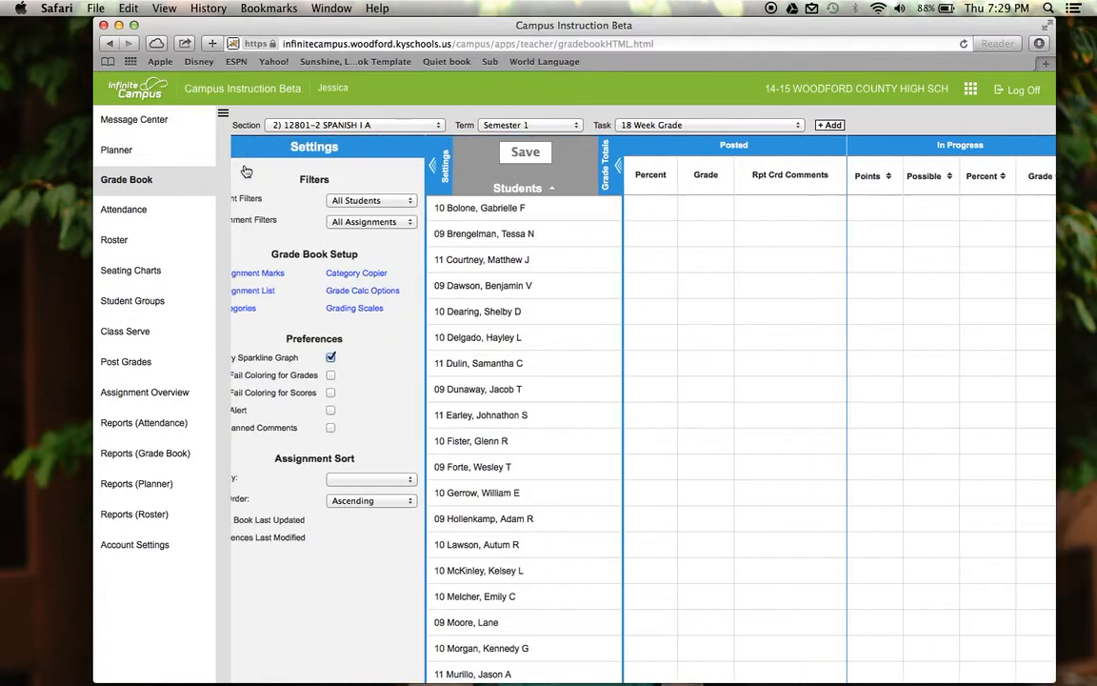
pyautogui.click(270, 309)
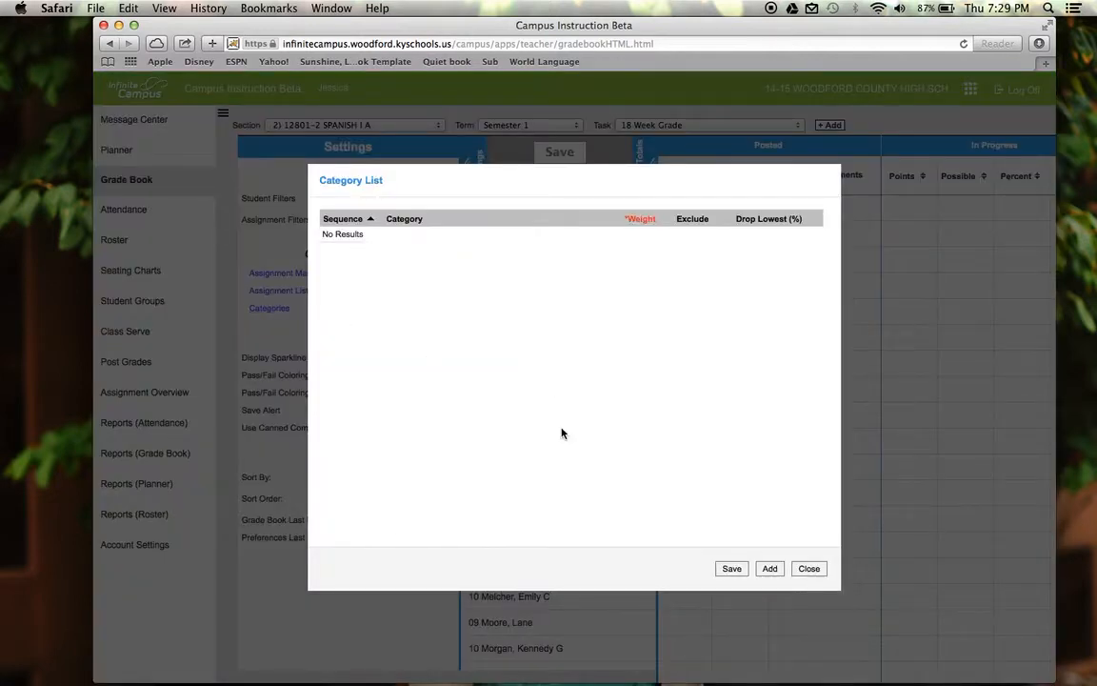
pyautogui.click(771, 571)
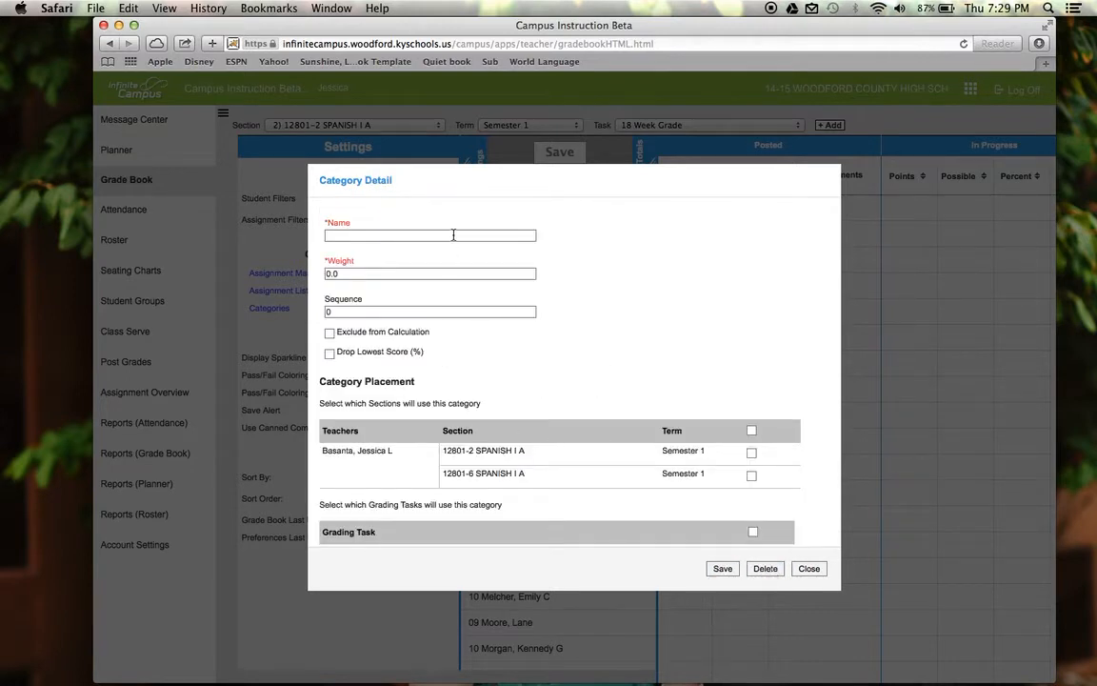
pyautogui.click(454, 234)
pyautogui.write('Assessments')
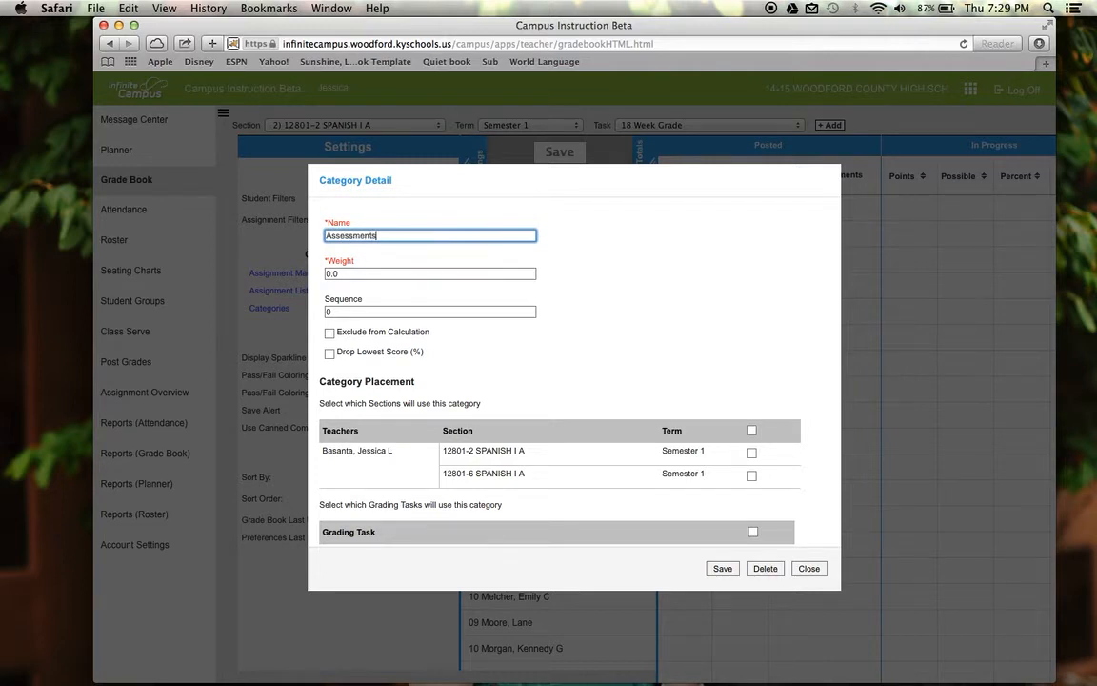
pyautogui.press('Tab')
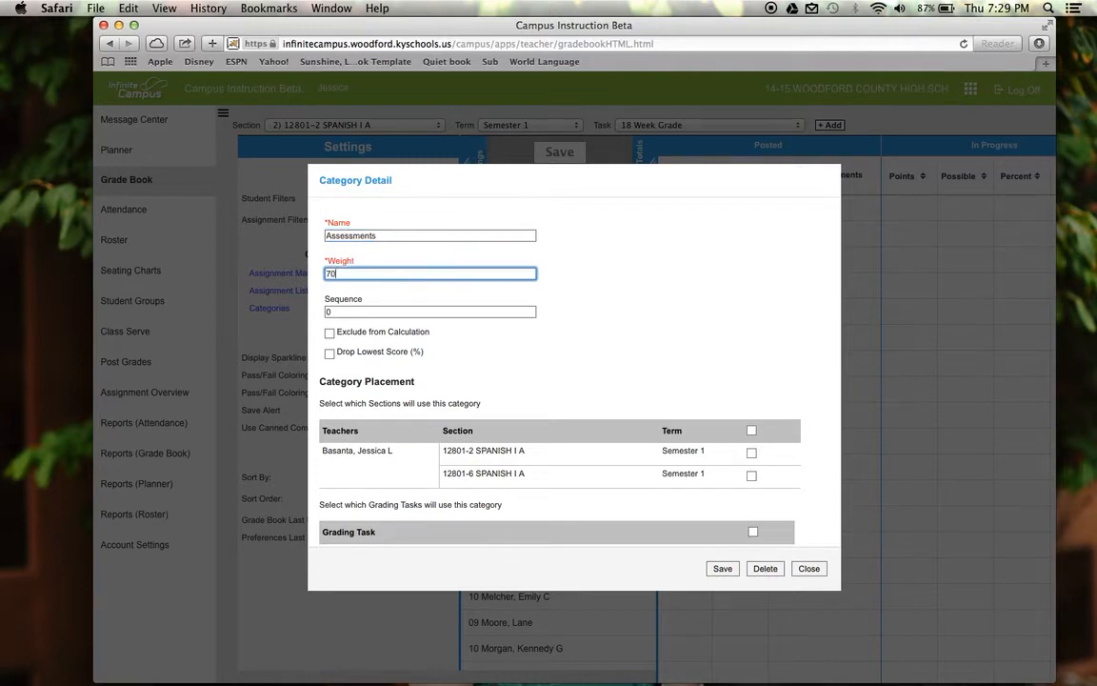
# Place the Assessments category in both Spanish I A sections and save it.
pyautogui.click(751, 432)
pyautogui.scroll(-3, 755, 460)
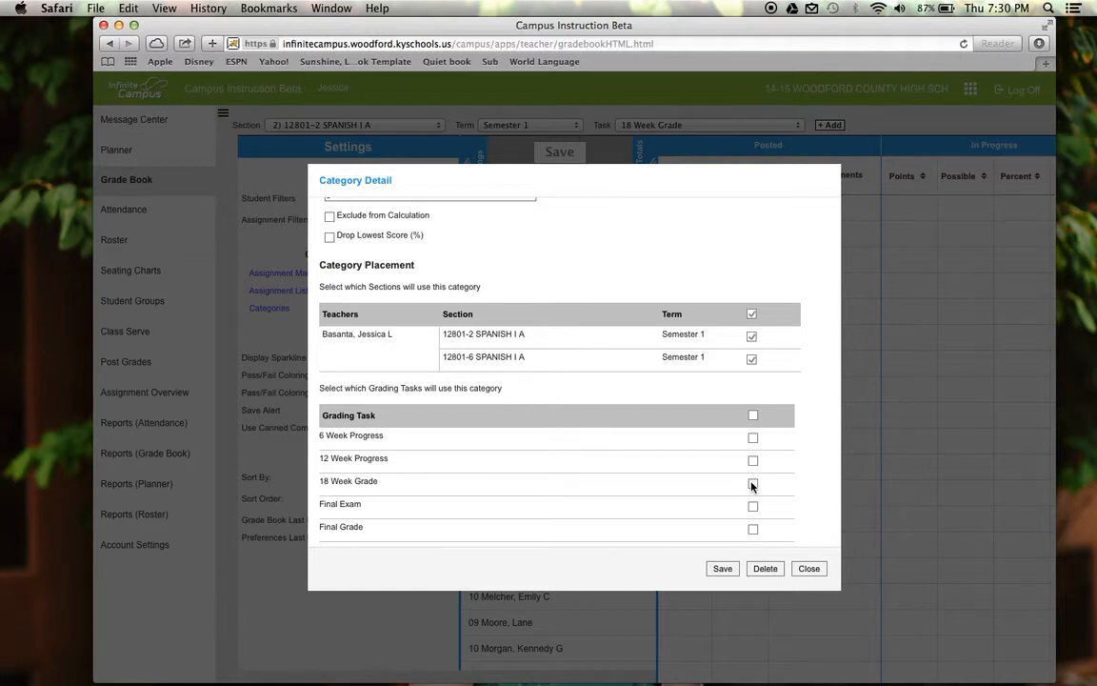
pyautogui.click(723, 569)
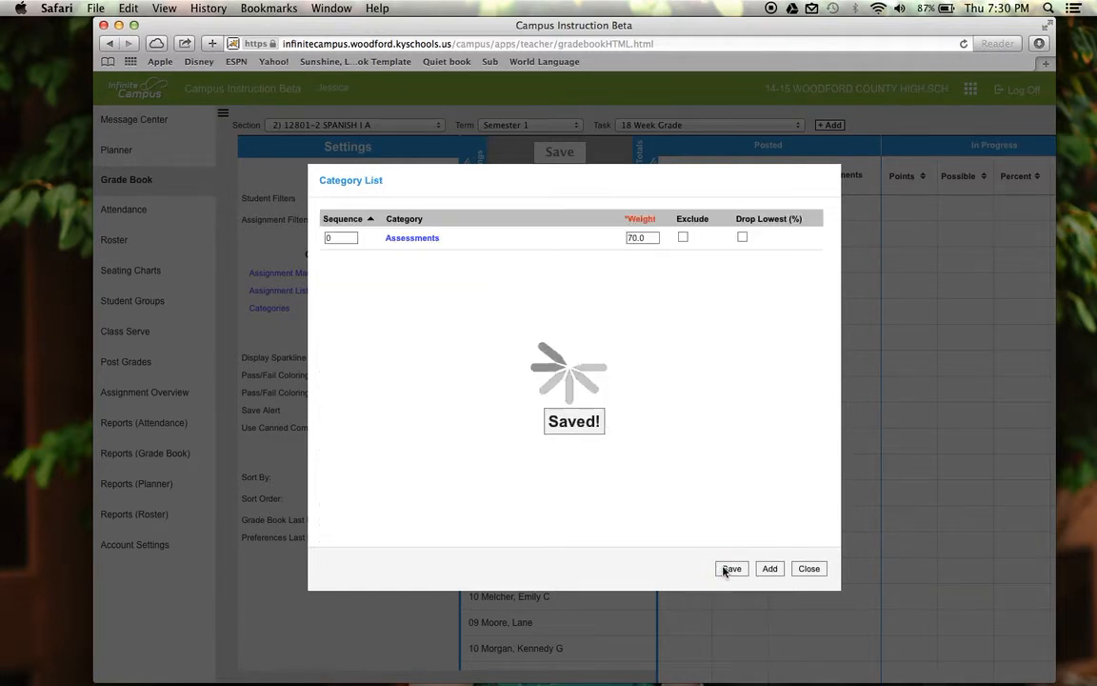
# Create a second grade book category named Dailywork with a weight of 30.
pyautogui.click(770, 569)
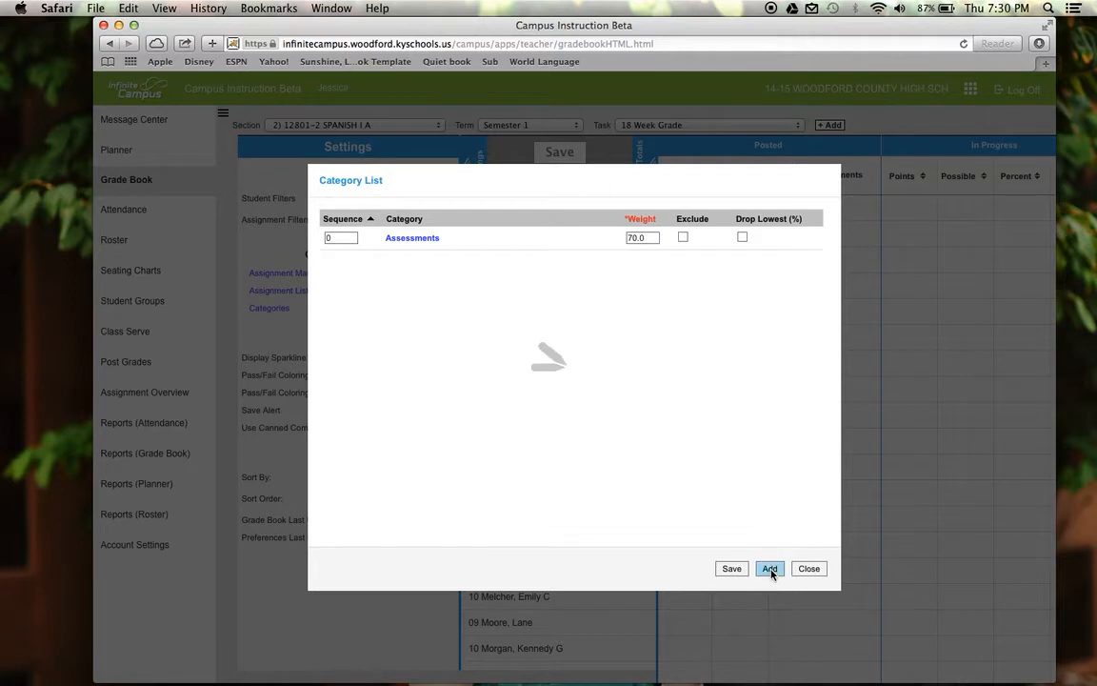
pyautogui.click(472, 237)
pyautogui.write('Dai')
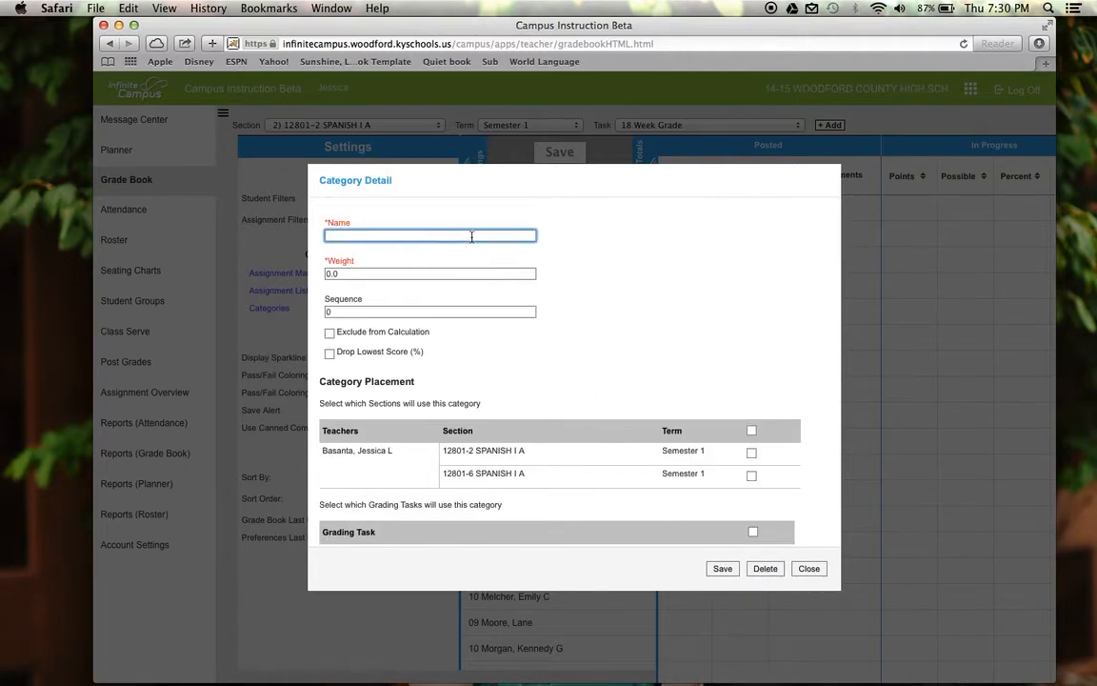
pyautogui.write('lywork')
pyautogui.press('Tab')
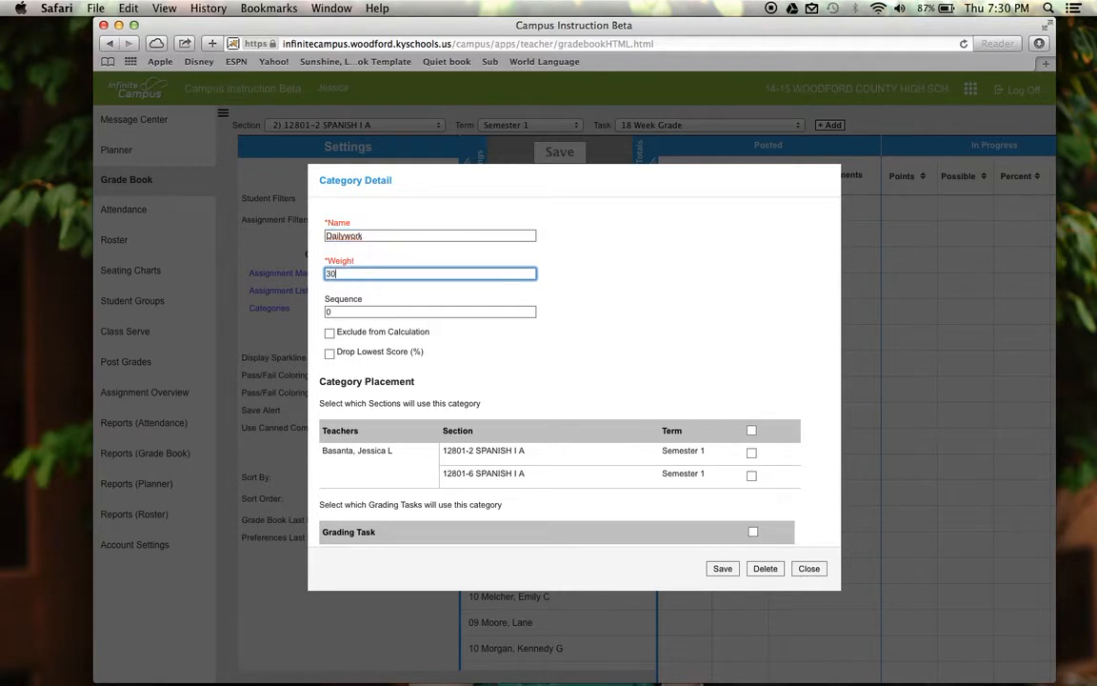
# Assign the Dailywork category to both Spanish I A sections and the 18 Week Grade task, and save it.
pyautogui.click(753, 430)
pyautogui.scroll(-3, 776, 457)
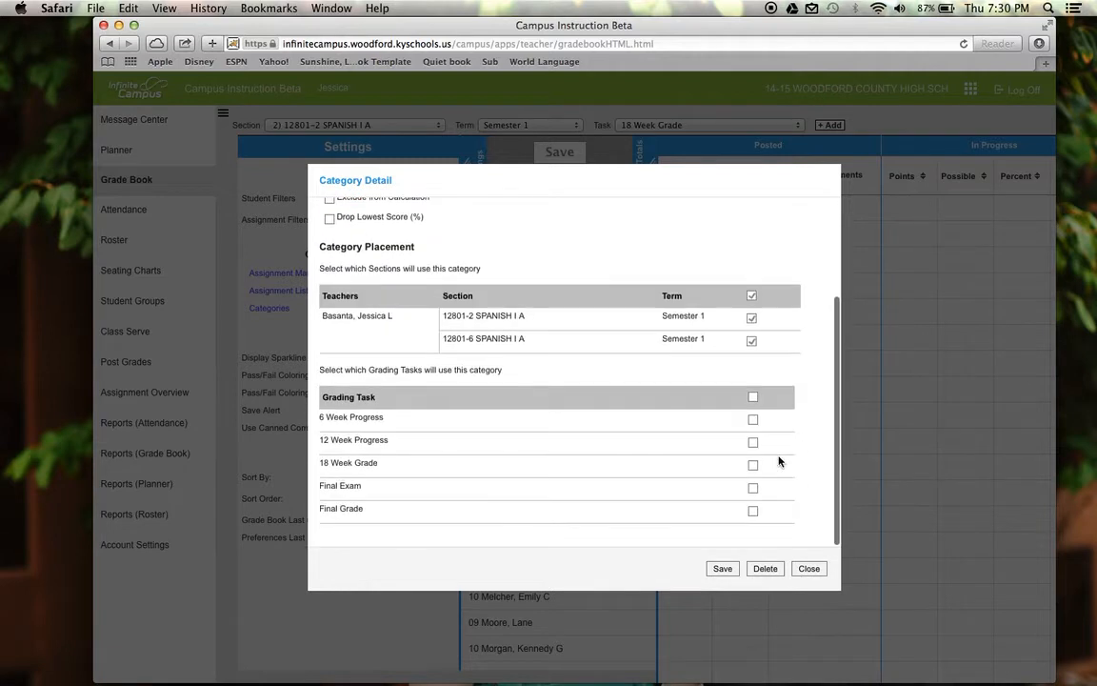
pyautogui.click(753, 466)
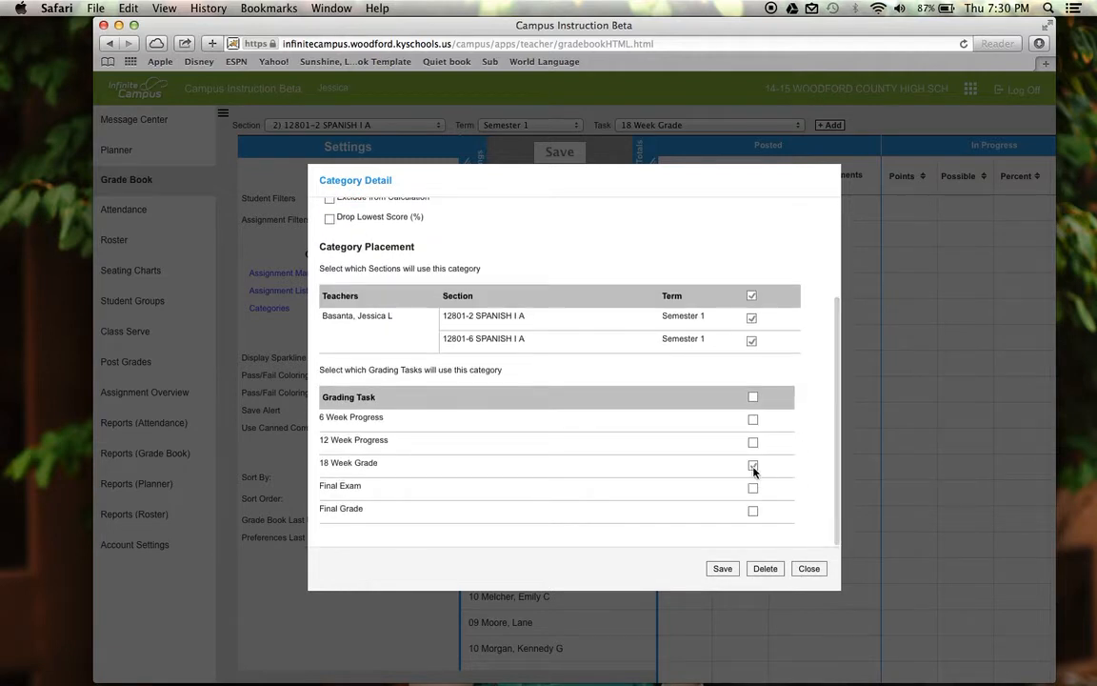
pyautogui.click(723, 569)
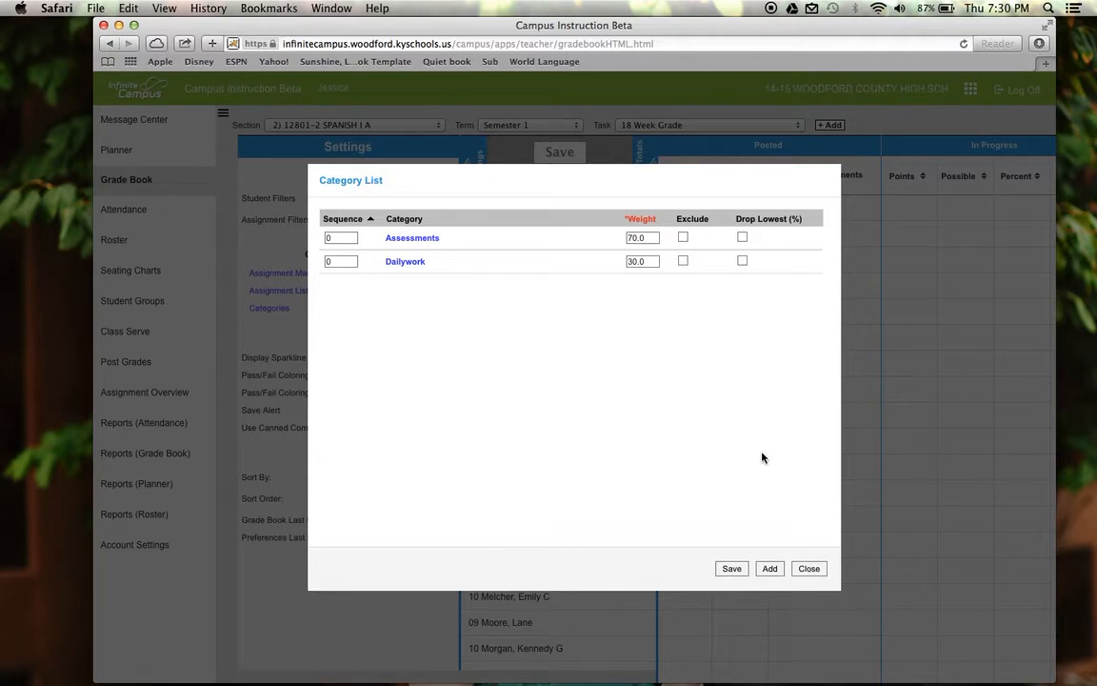
# Create a third grade book category named Final exam with a weight of 99.999.
pyautogui.click(770, 570)
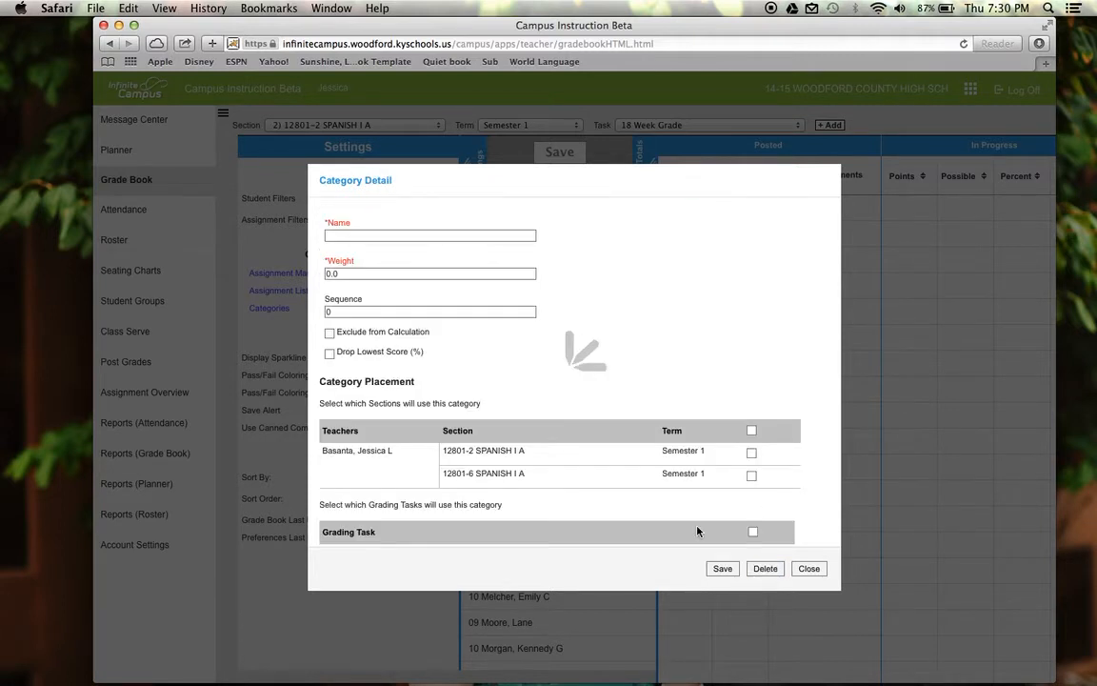
pyautogui.click(498, 238)
pyautogui.write('Fi')
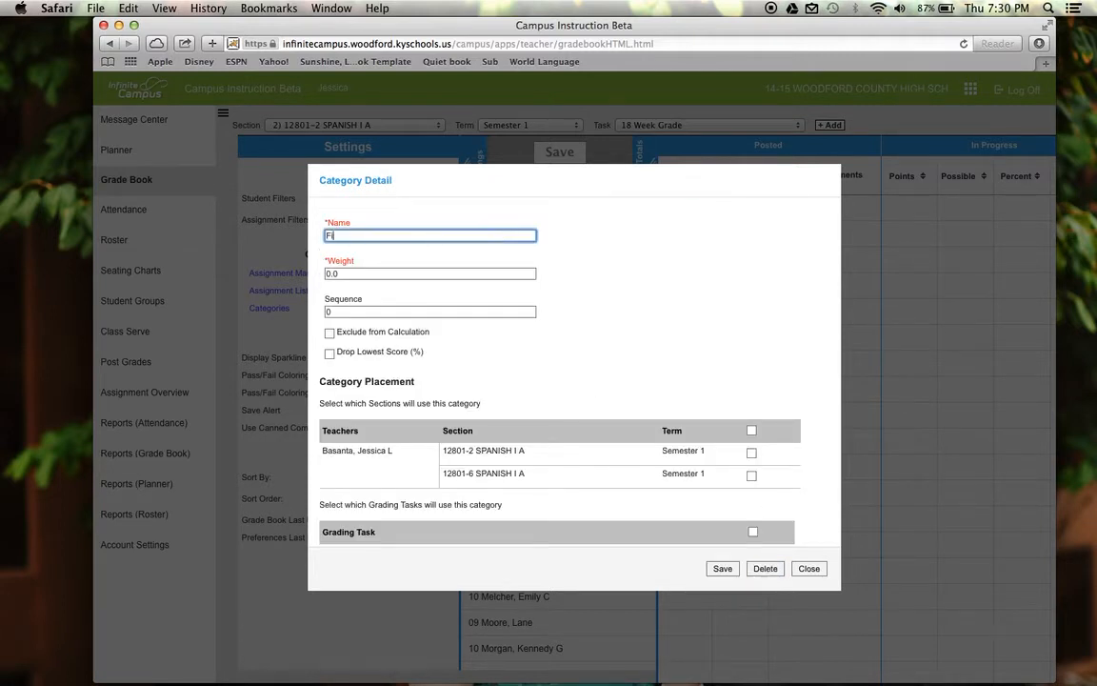
pyautogui.write('nal exam')
pyautogui.press('Tab')
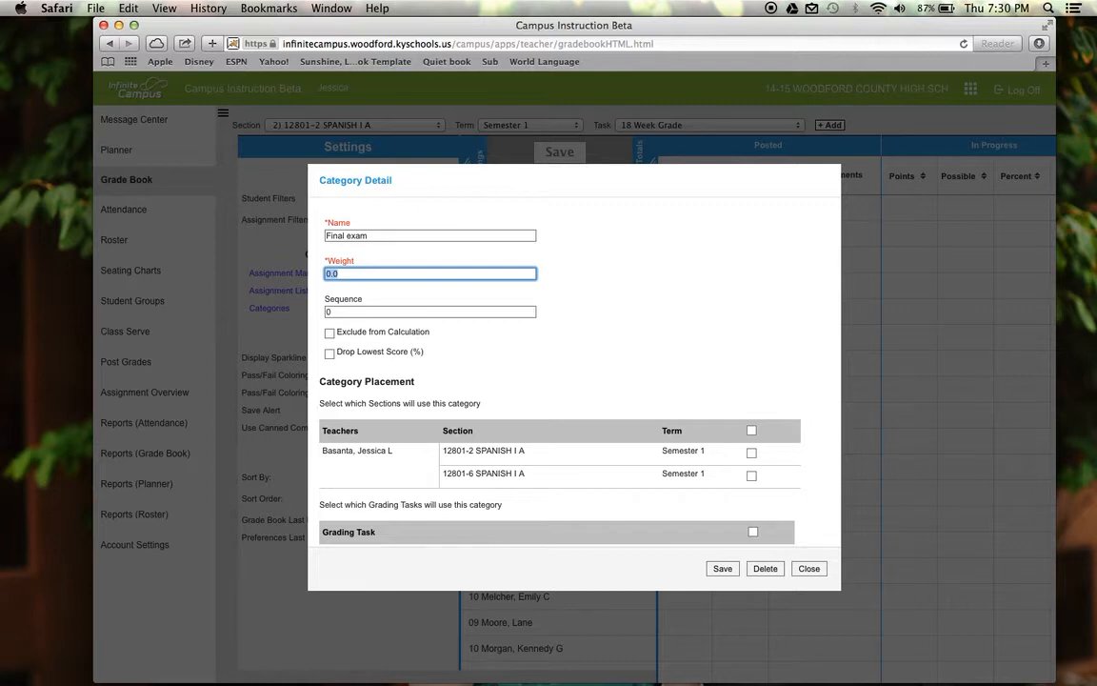
pyautogui.write('99.999')
# Assign the Final exam category to both Spanish I A sections and the Final Exam task, then save and close the category list.
pyautogui.click(751, 432)
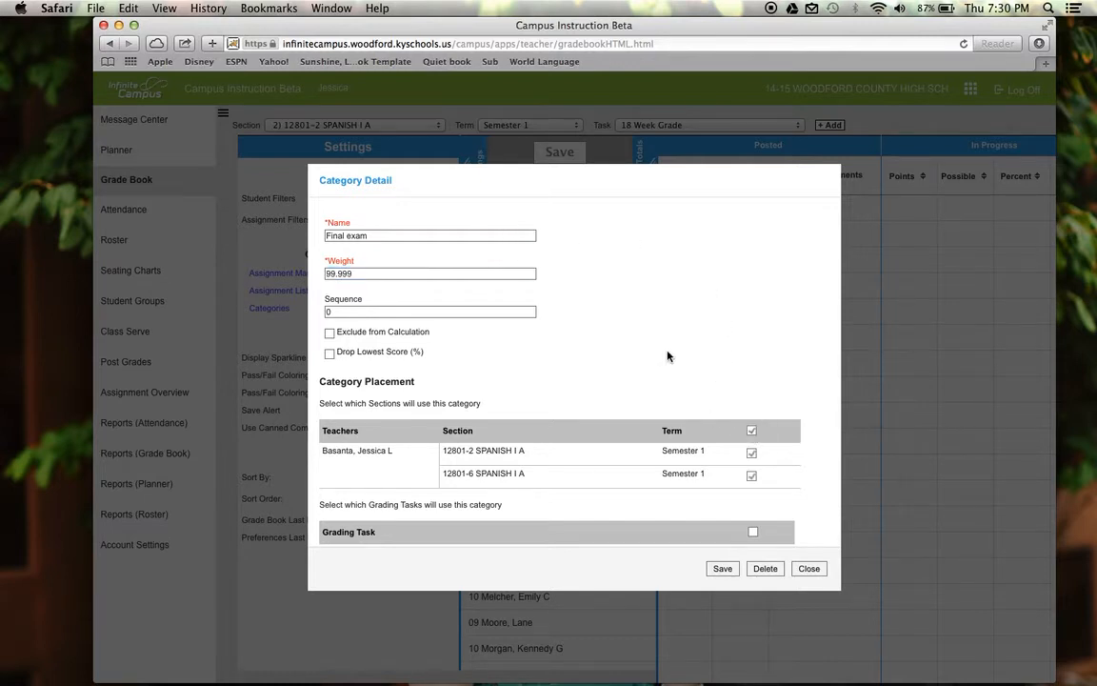
pyautogui.scroll(-2, 667, 357)
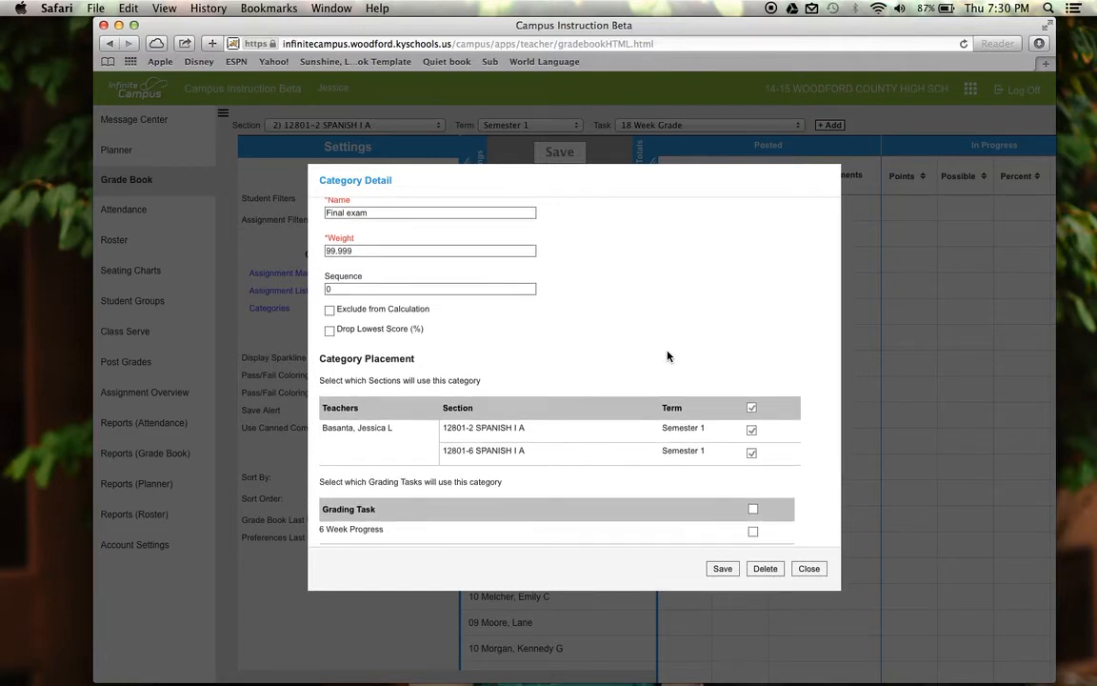
pyautogui.scroll(-5, 668, 356)
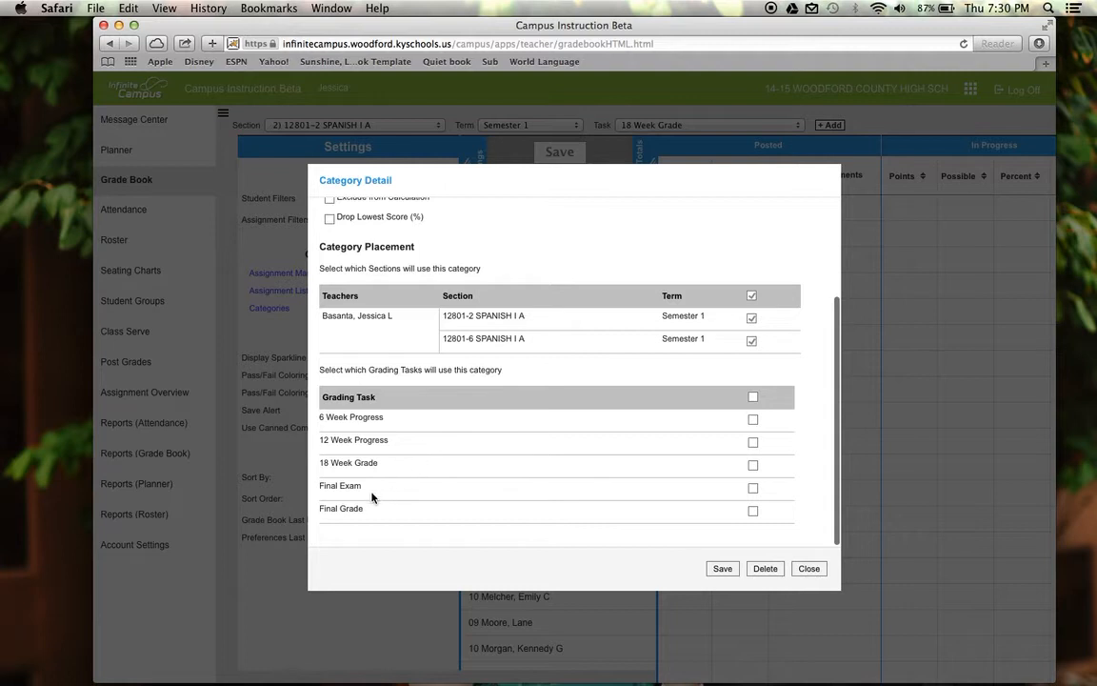
pyautogui.click(754, 489)
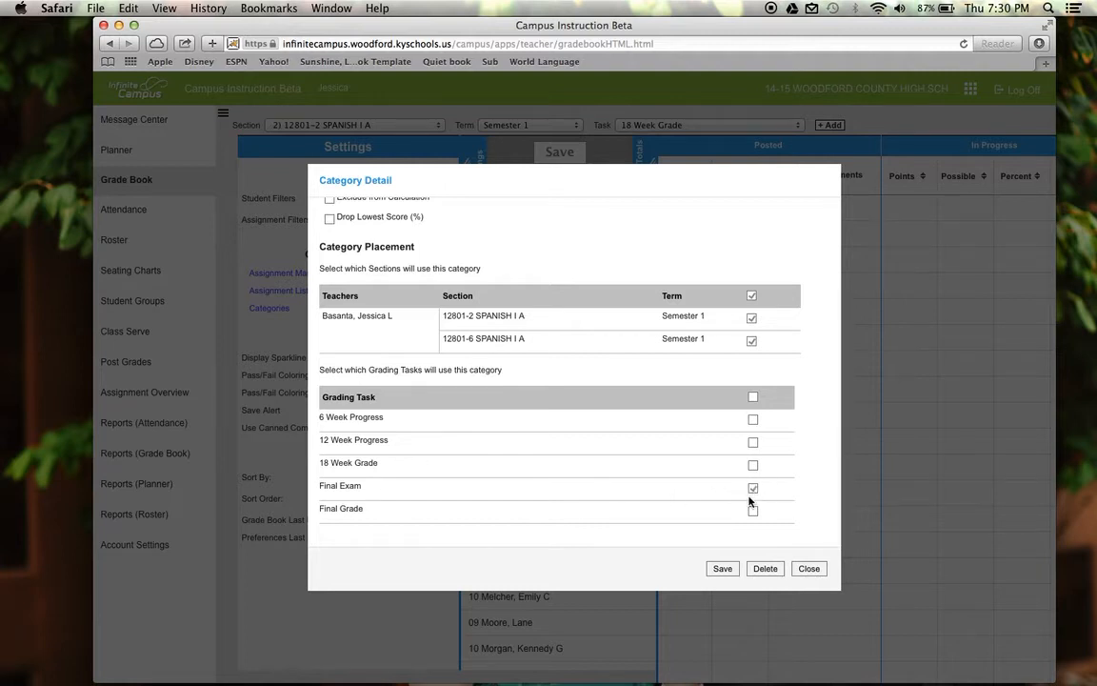
pyautogui.click(722, 568)
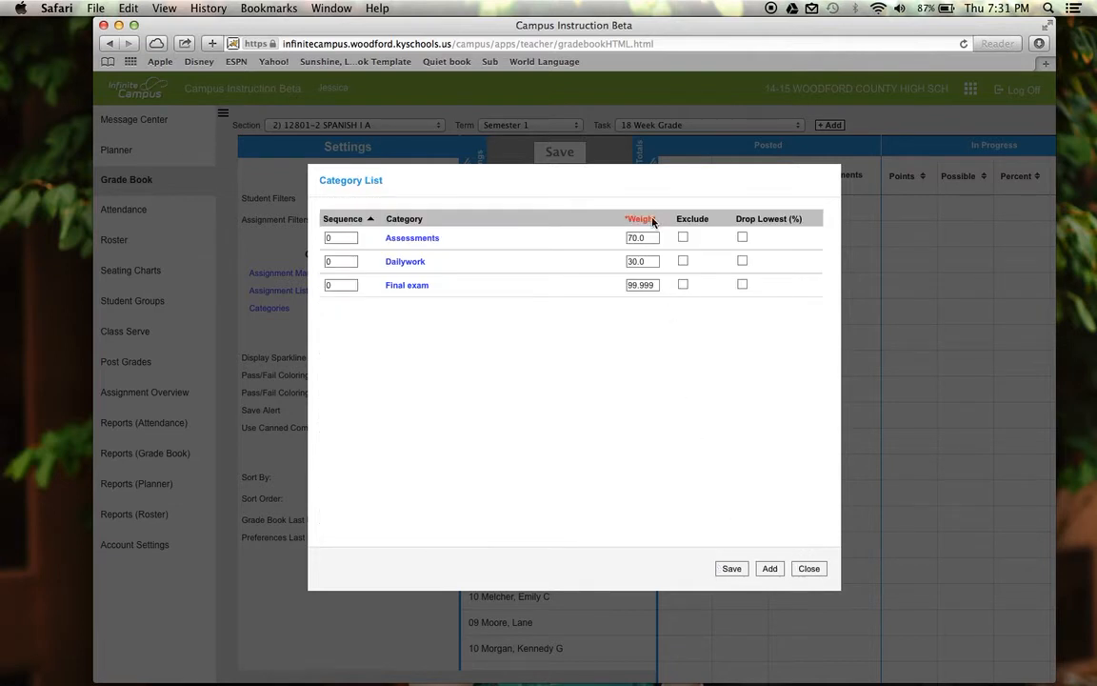
pyautogui.click(733, 570)
pyautogui.click(811, 571)
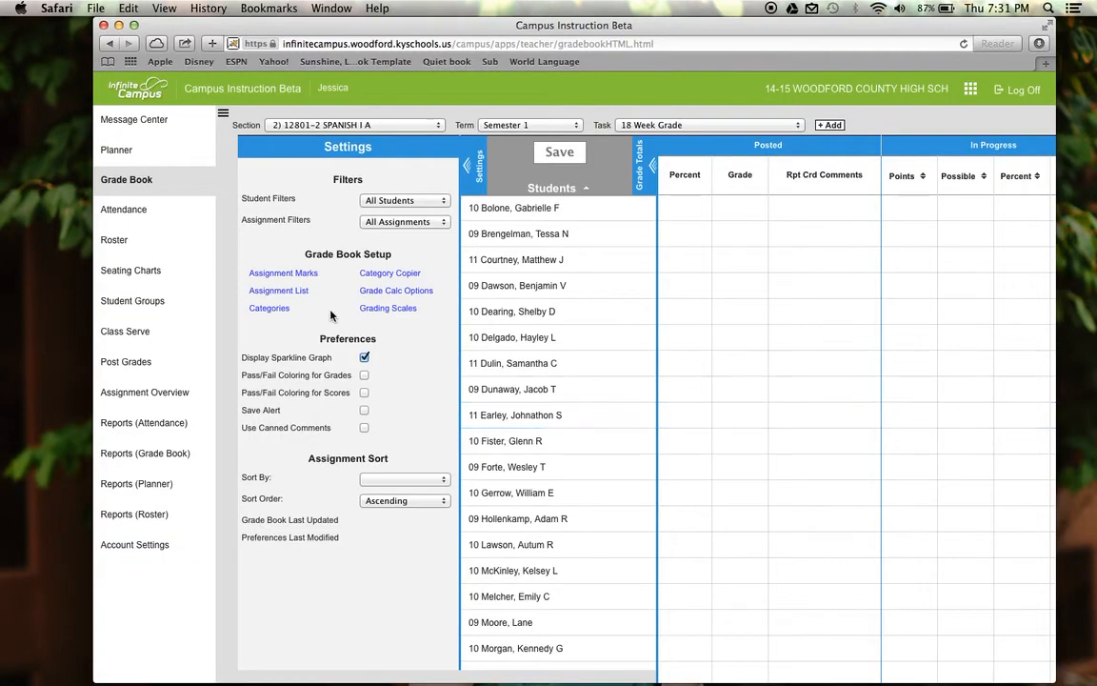
# In the grade calculation options, fill all grading tasks with the In Progress Grade type and the Secondary Standard Scale.
pyautogui.click(382, 297)
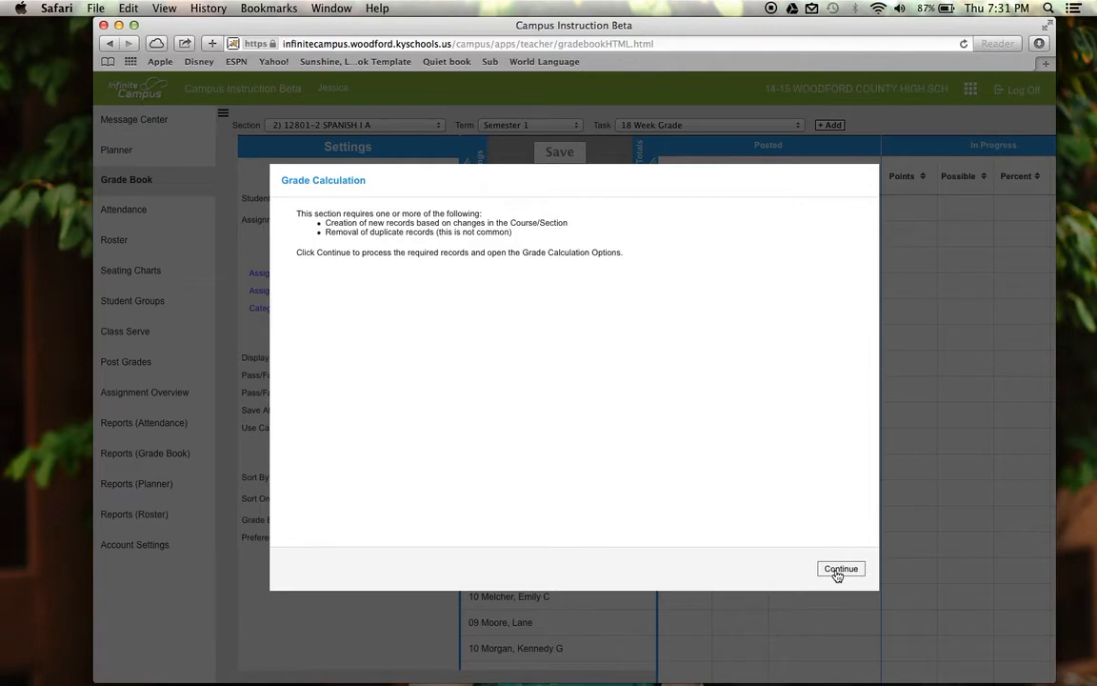
pyautogui.click(837, 575)
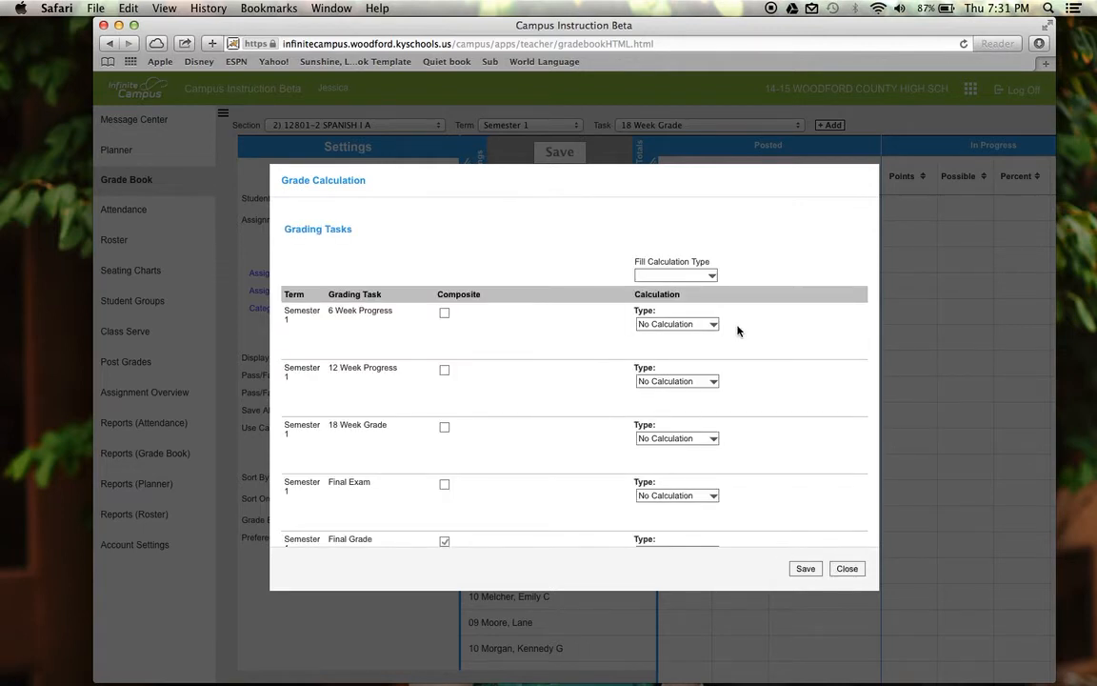
pyautogui.click(698, 277)
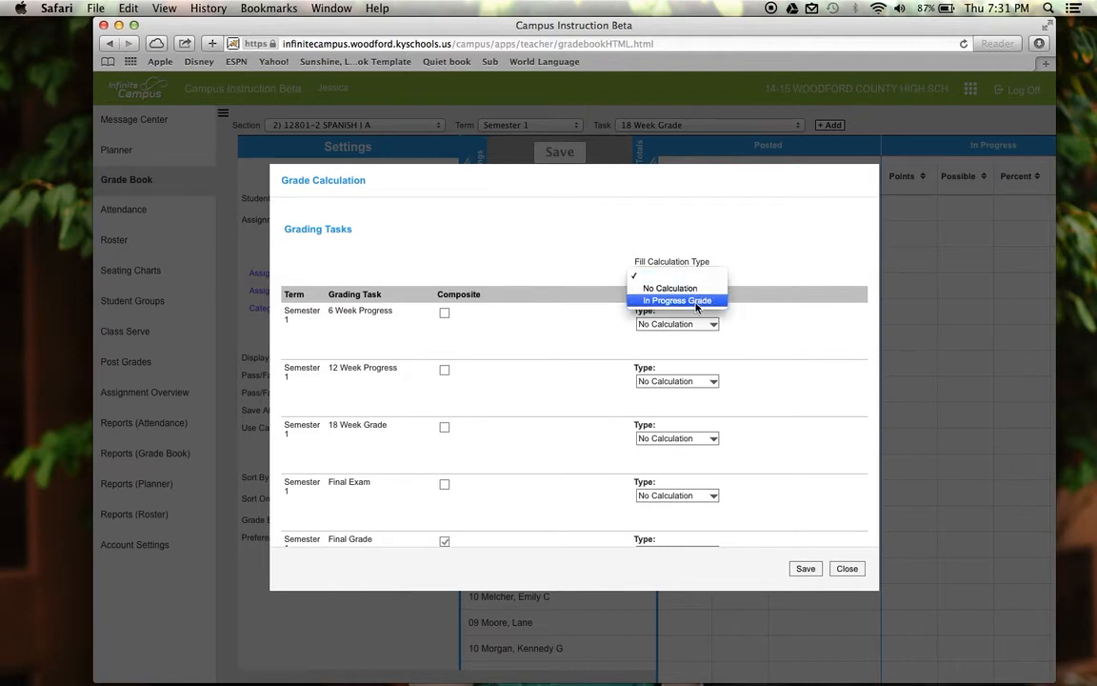
pyautogui.click(696, 301)
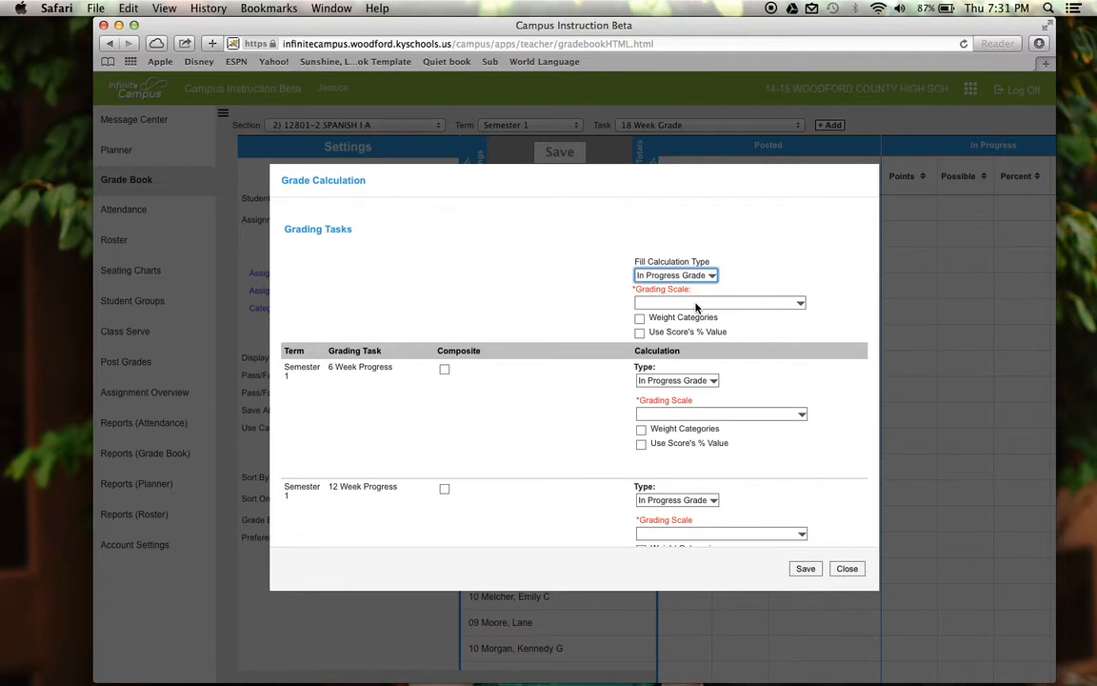
pyautogui.click(697, 303)
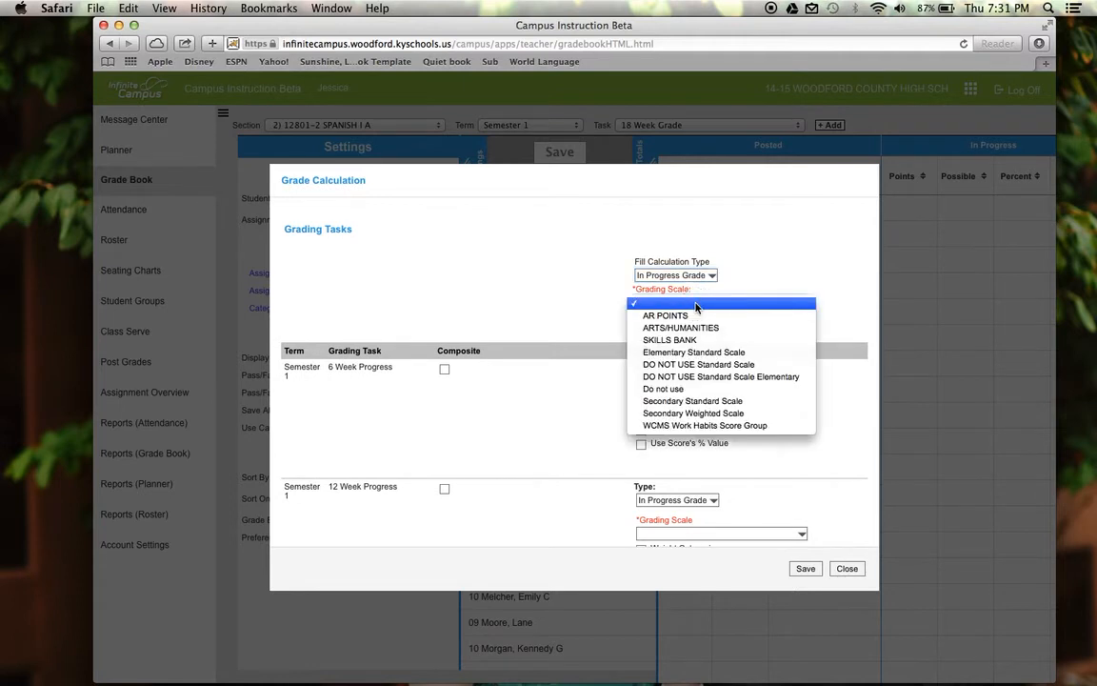
pyautogui.click(693, 402)
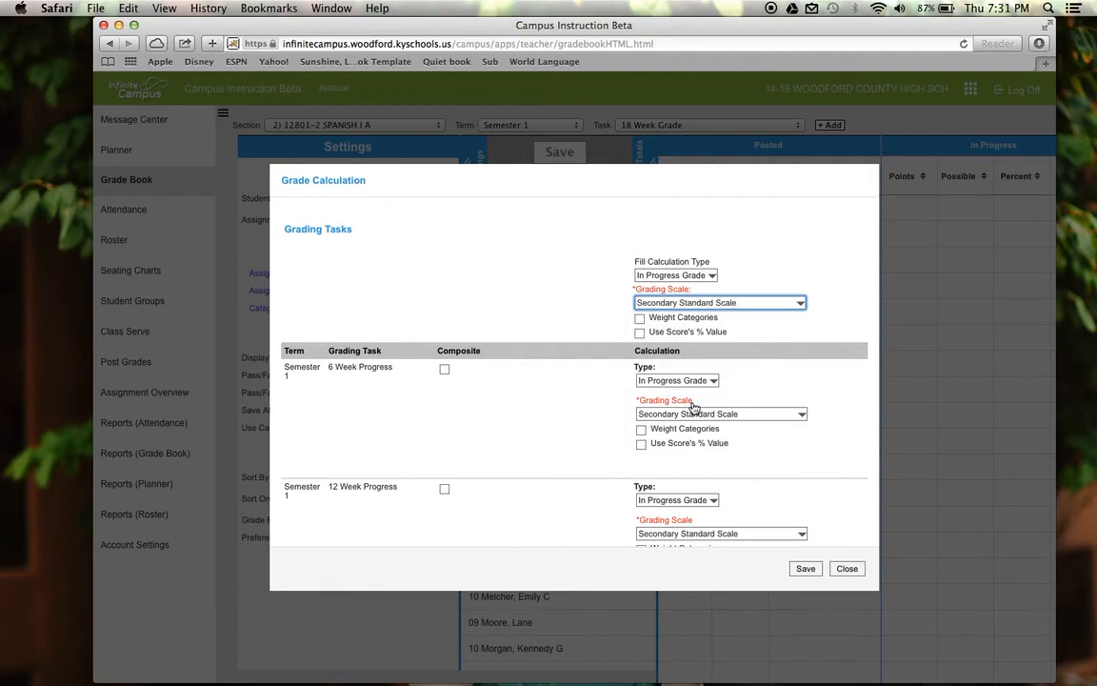
# Enable category weighting for all grading tasks and save the grade calculation options.
pyautogui.click(640, 322)
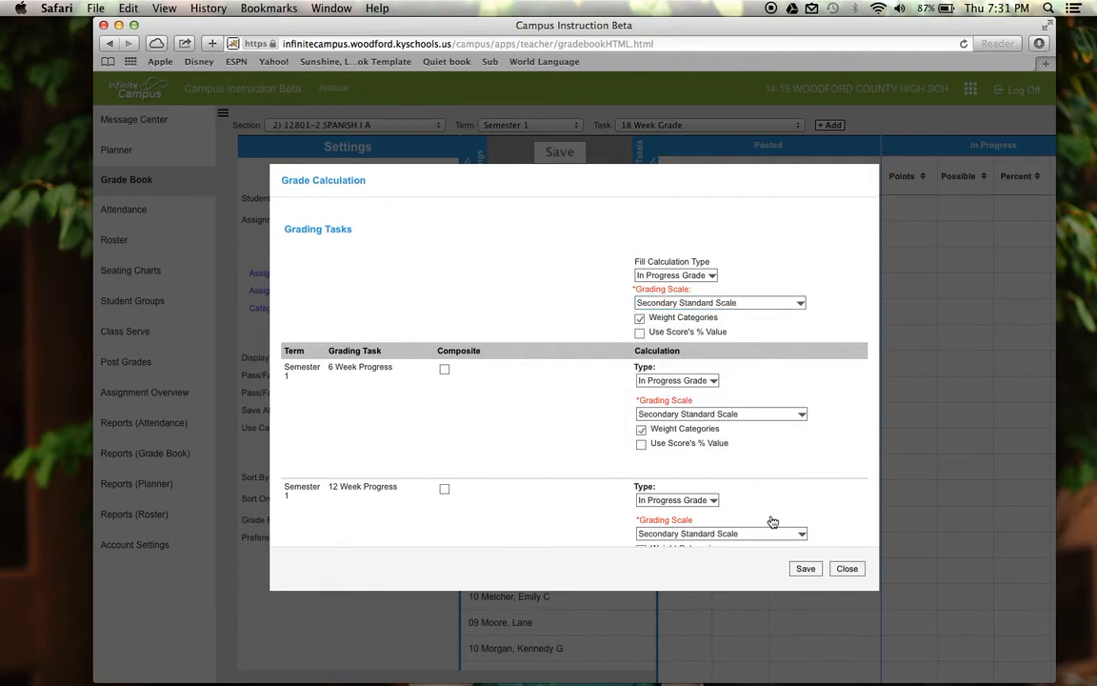
pyautogui.scroll(-5, 818, 490)
pyautogui.scroll(-3, 818, 490)
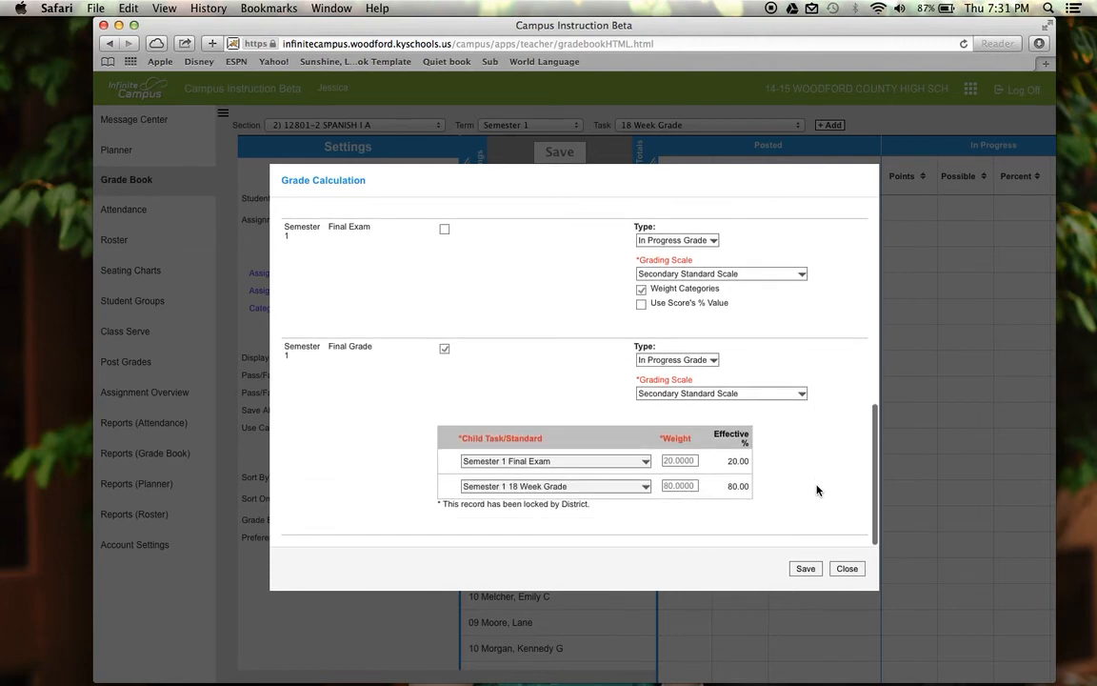
pyautogui.click(804, 568)
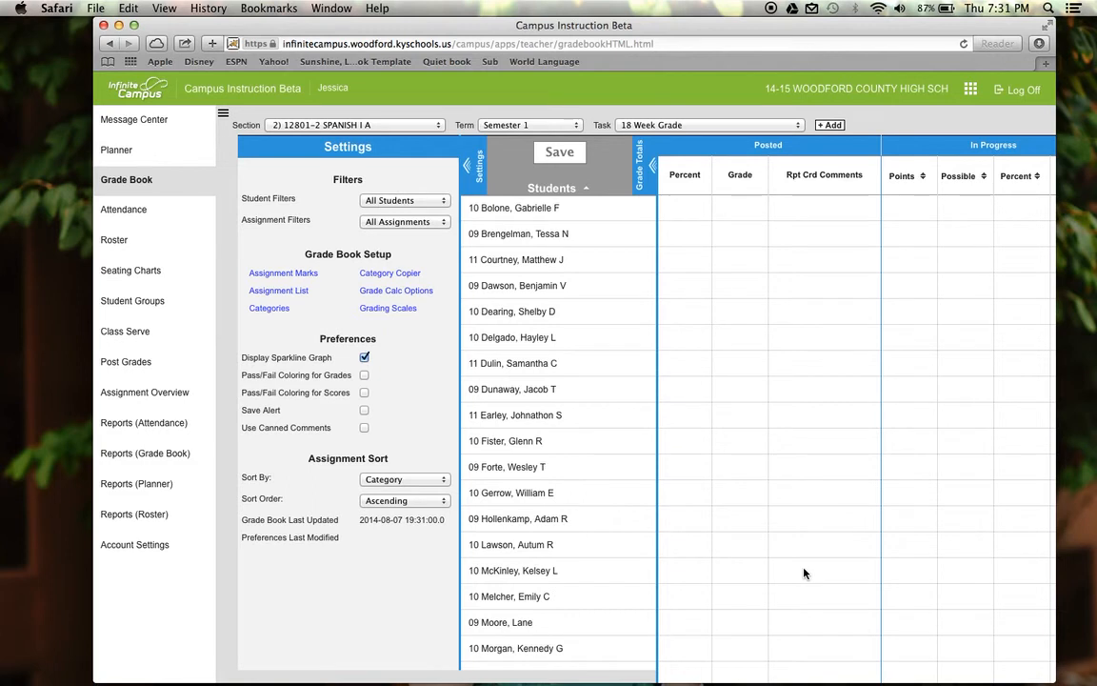
# Open the Category Copier and choose 12801-2 SPANISH I A as the section to copy categories from.
pyautogui.click(399, 274)
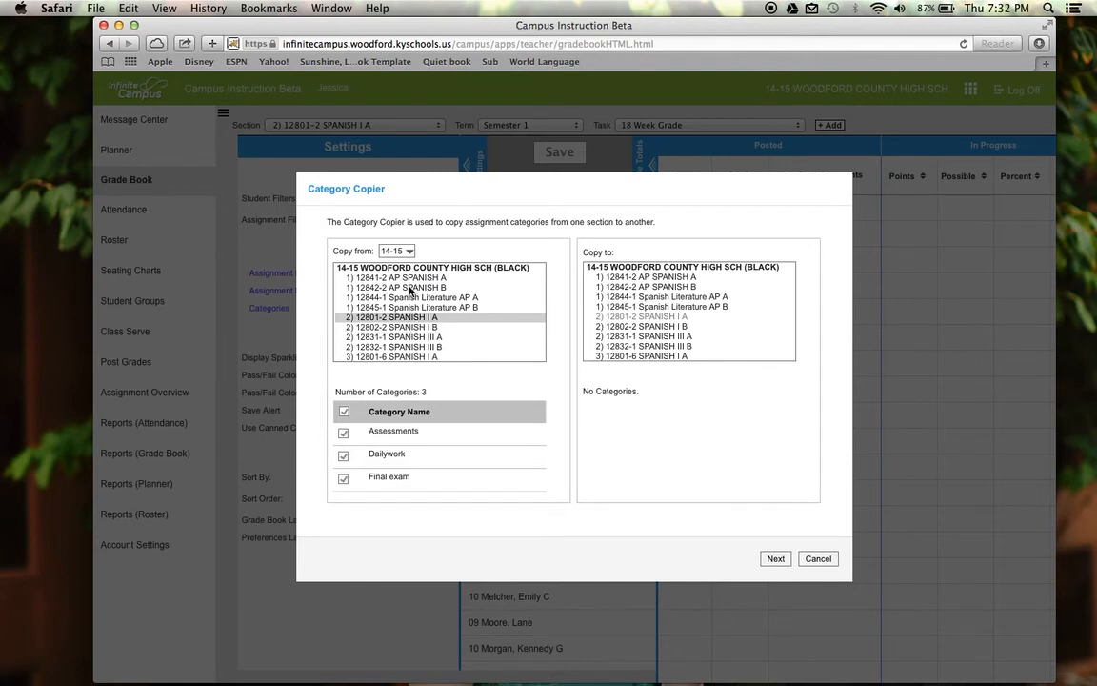
pyautogui.click(412, 278)
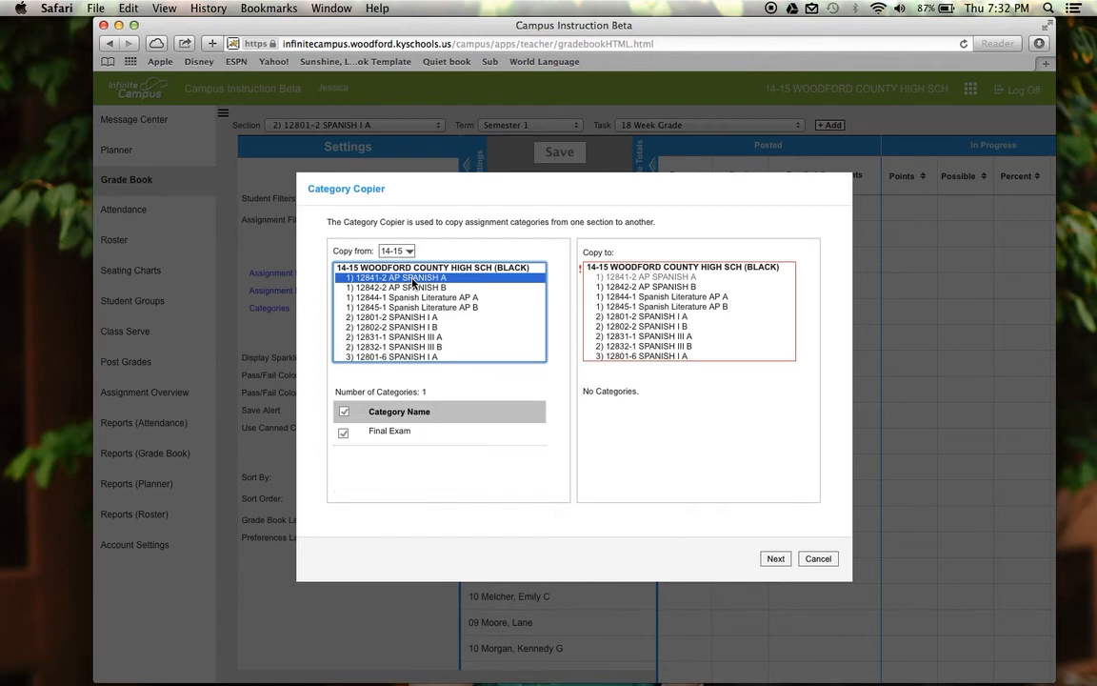
pyautogui.click(410, 317)
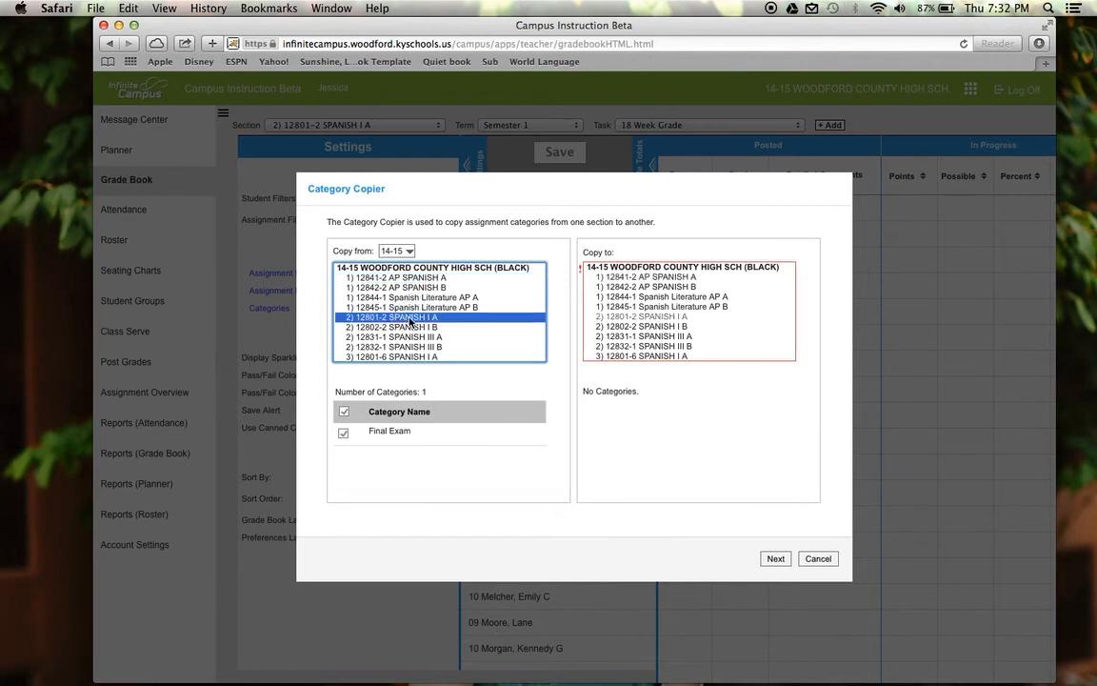
# Choose 12841-2 AP SPANISH A as the destination section and copy the Assessments and Dailywork categories to it under the 18 Week Grade task.
pyautogui.click(638, 277)
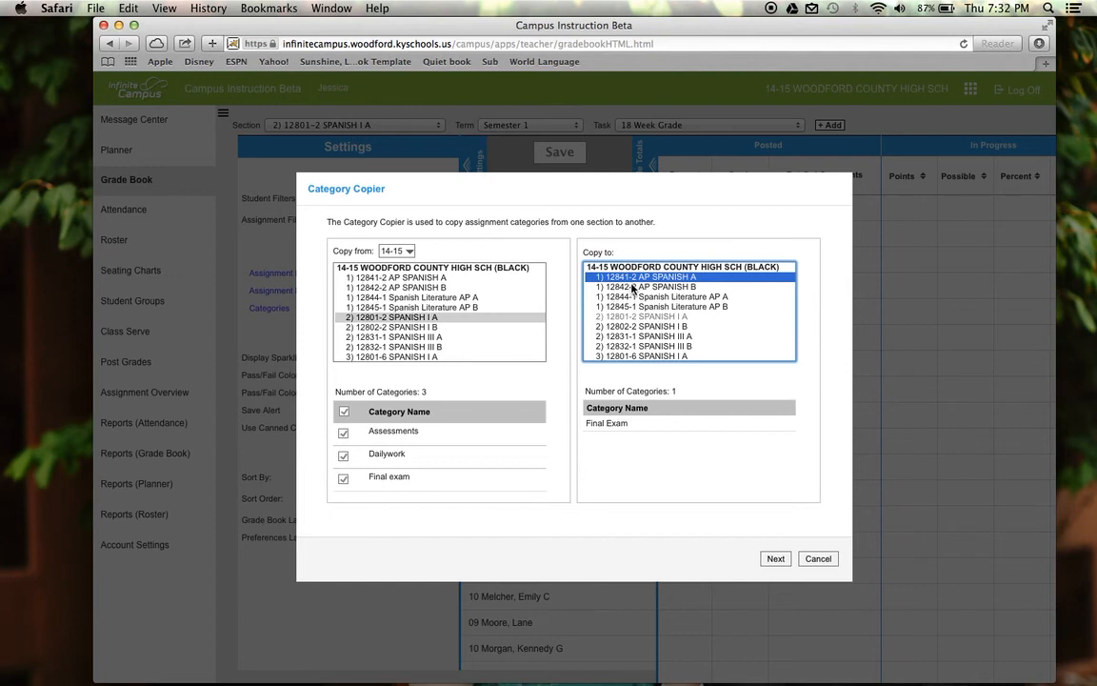
pyautogui.click(632, 279)
pyautogui.click(632, 274)
pyautogui.click(423, 318)
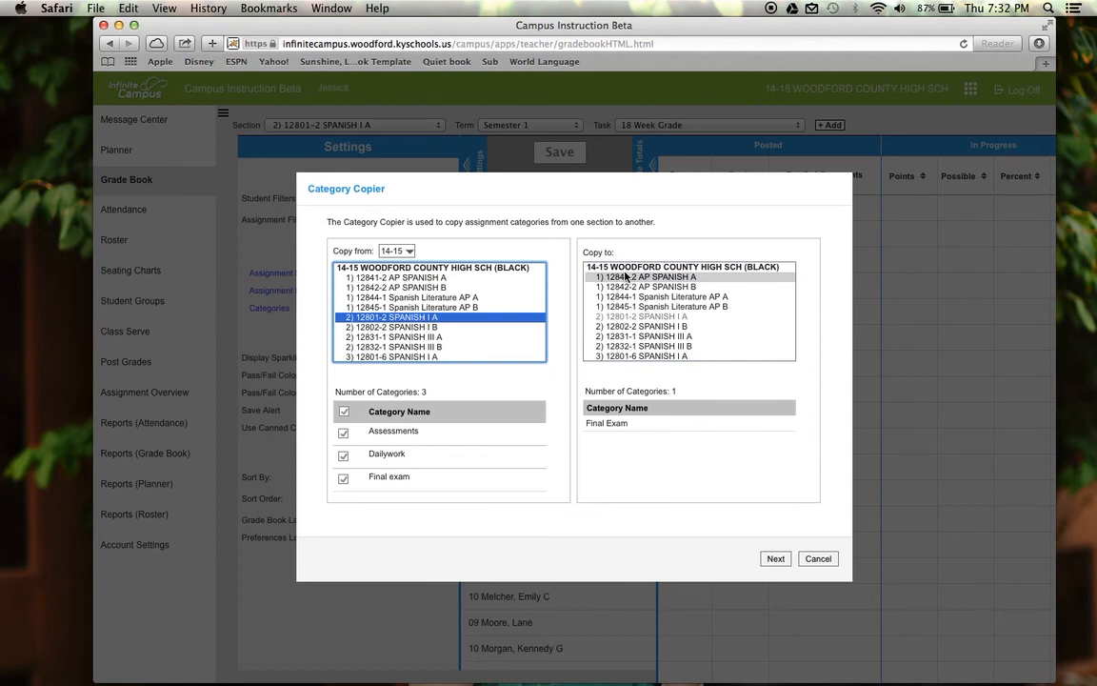
pyautogui.click(775, 560)
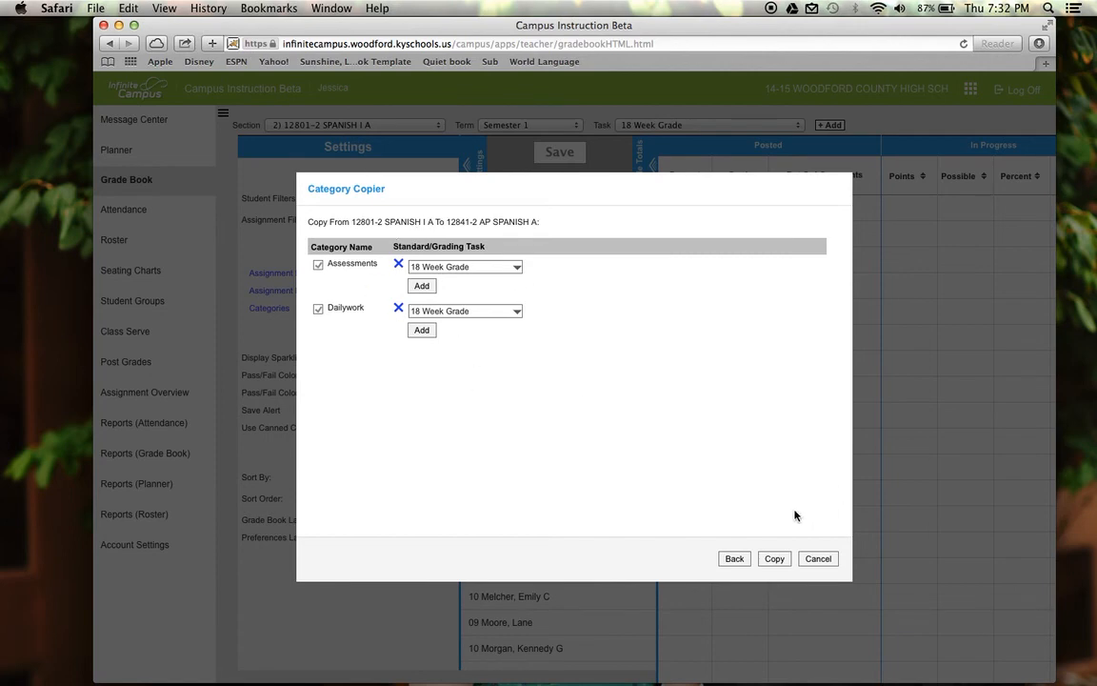
pyautogui.click(775, 560)
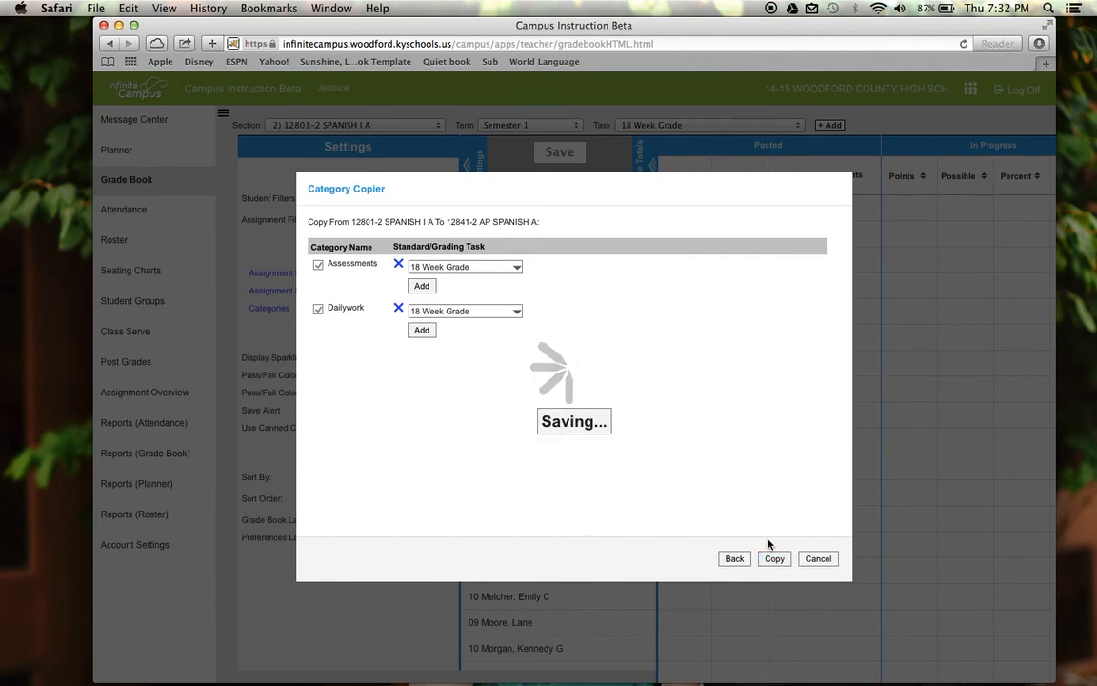